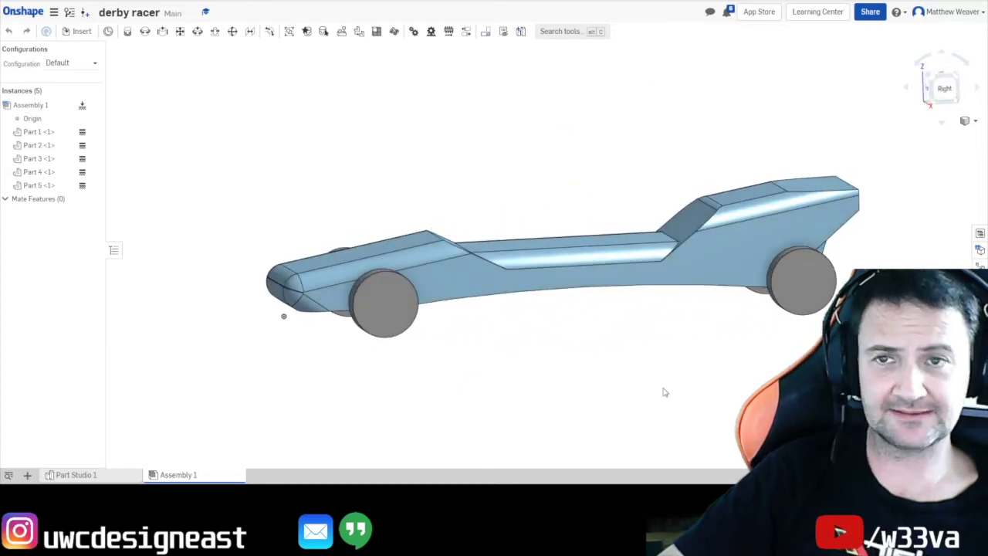
Step: View the car from the right side and hide the four wheels, Part 2 to Part 5, leaving only the body
right_click_drag(674, 396, 630, 388)
left_click(940, 89)
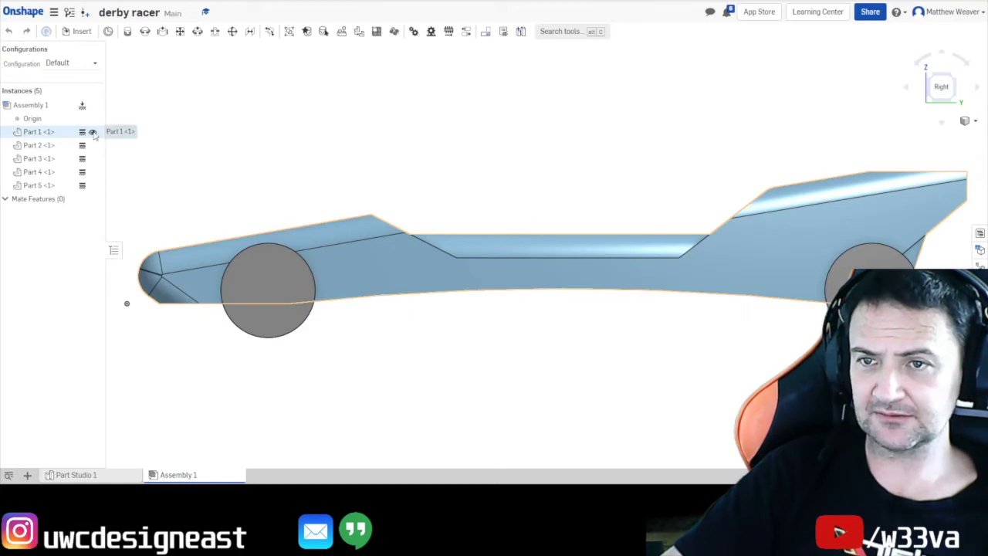
left_click(93, 145)
left_click(92, 159)
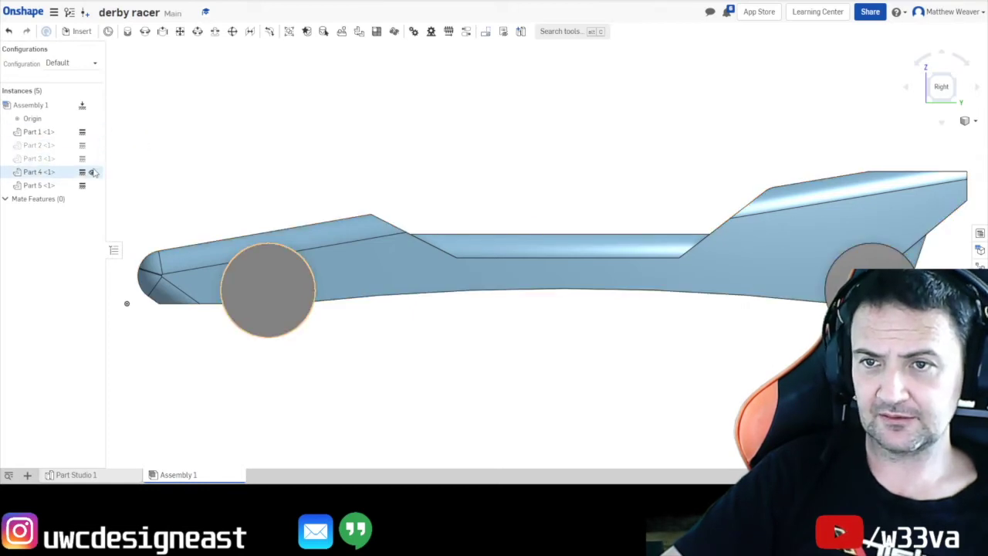
left_click(93, 172)
left_click(93, 186)
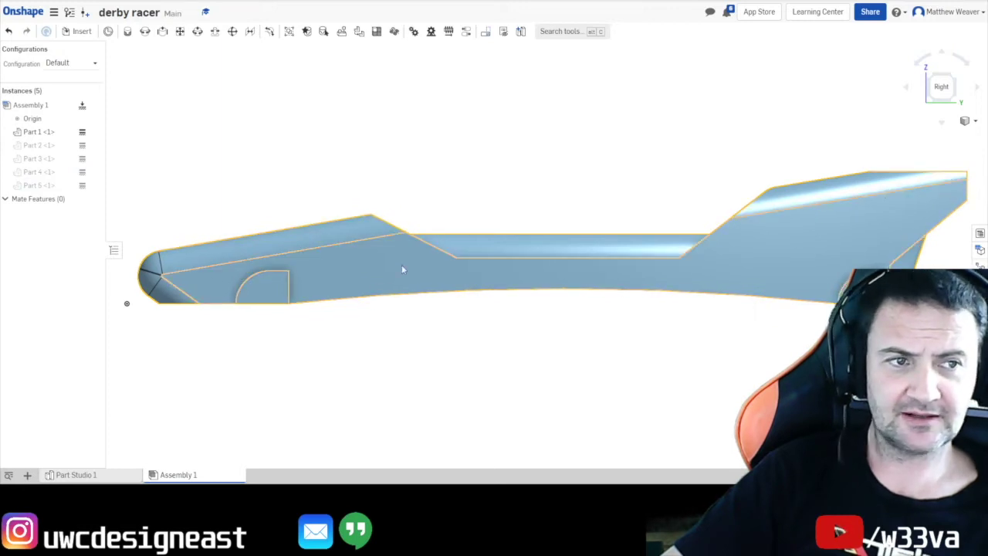
Step: Examine the car body from the front, from the top with its length horizontal, and in an isometric view
left_click(908, 88)
left_click(979, 89)
left_click(979, 89)
left_click(928, 89)
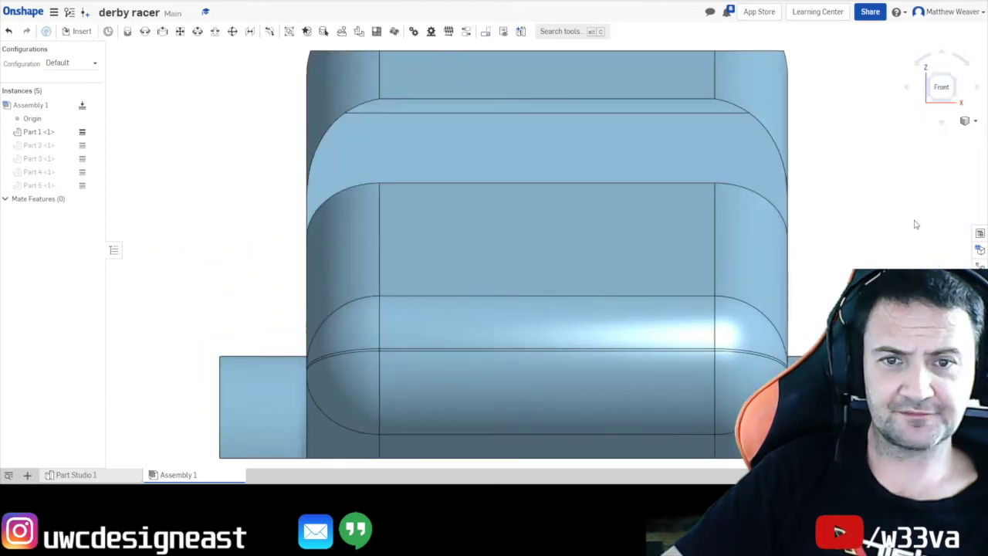
scroll(845, 289, "up", 1)
scroll(845, 289, "down", 2)
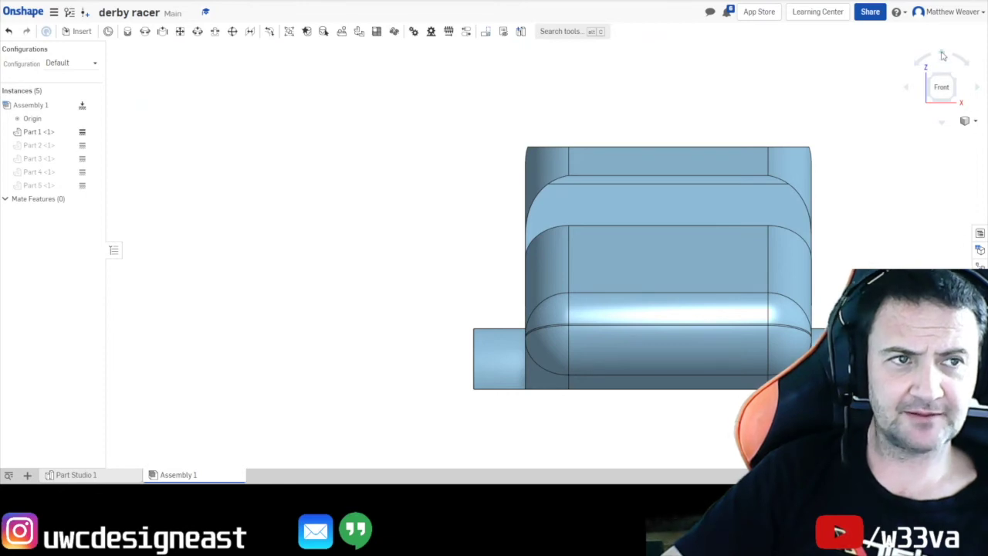
left_click(942, 127)
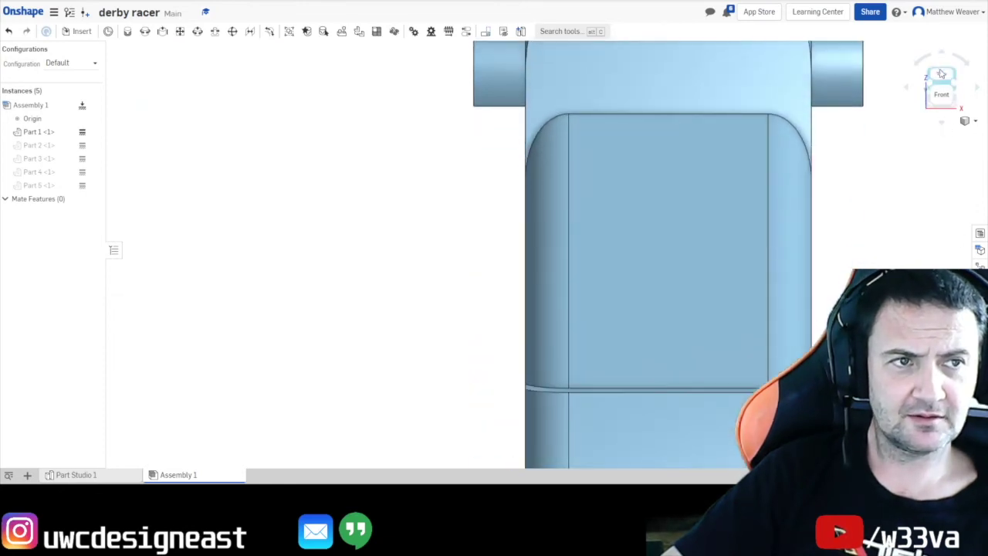
left_click(966, 61)
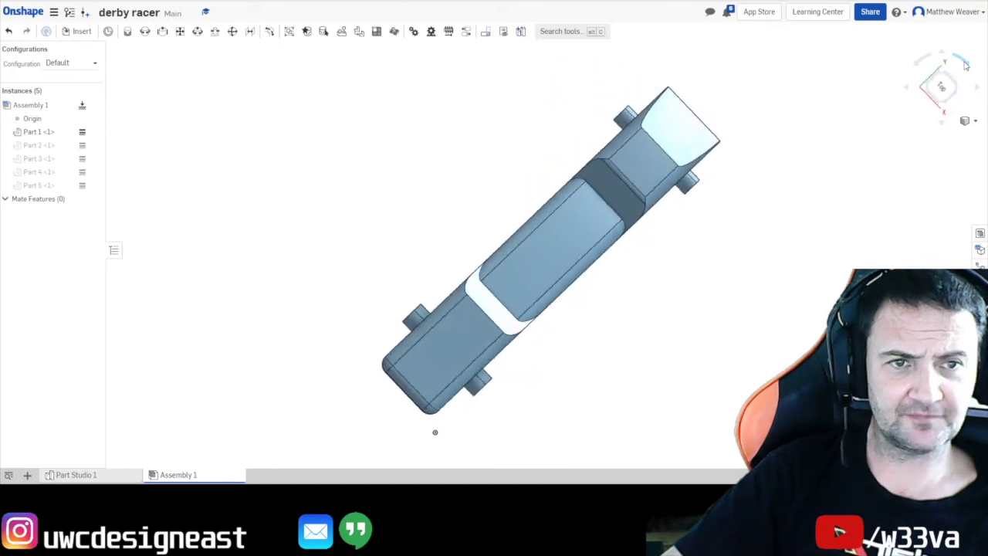
left_click(965, 65)
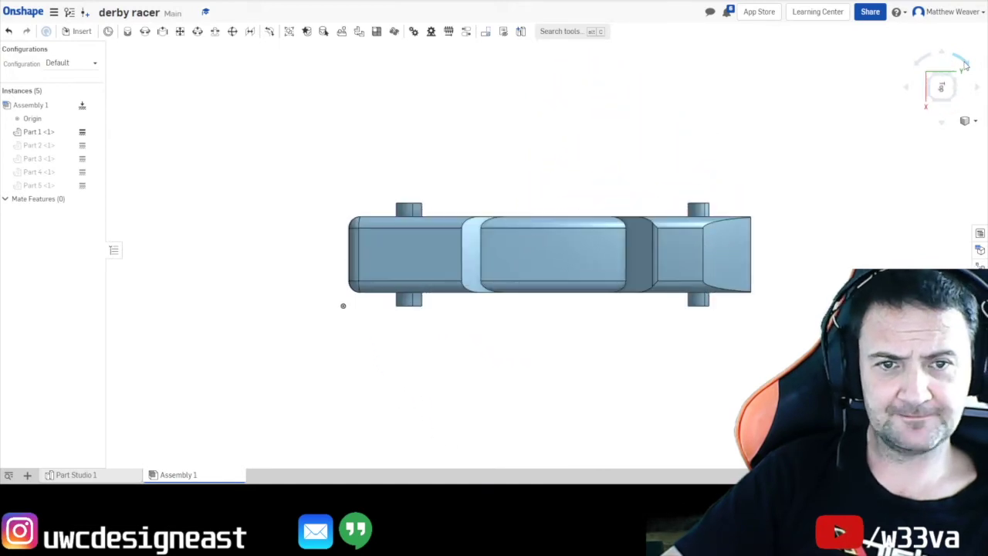
left_click(931, 102)
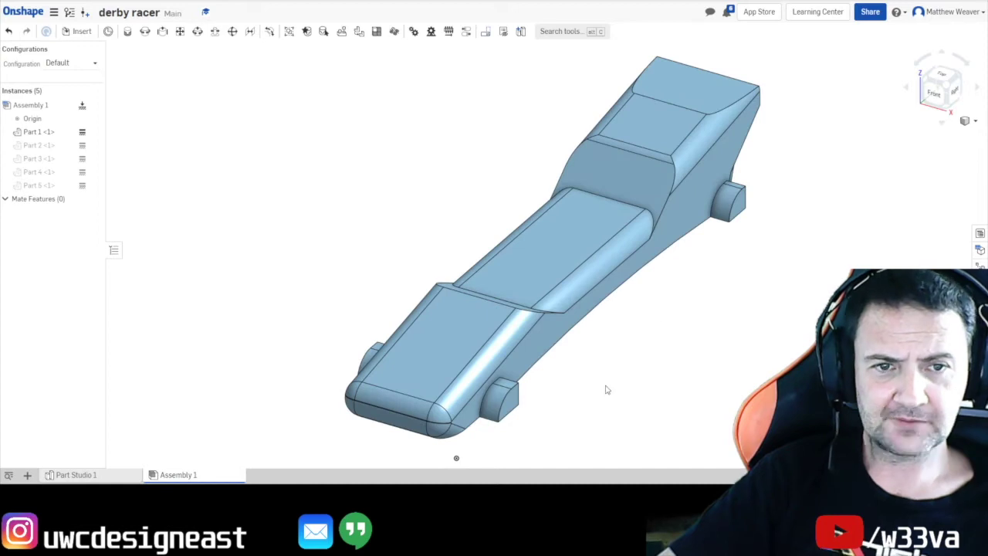
scroll(606, 390, "up", 1)
scroll(606, 390, "down", 2)
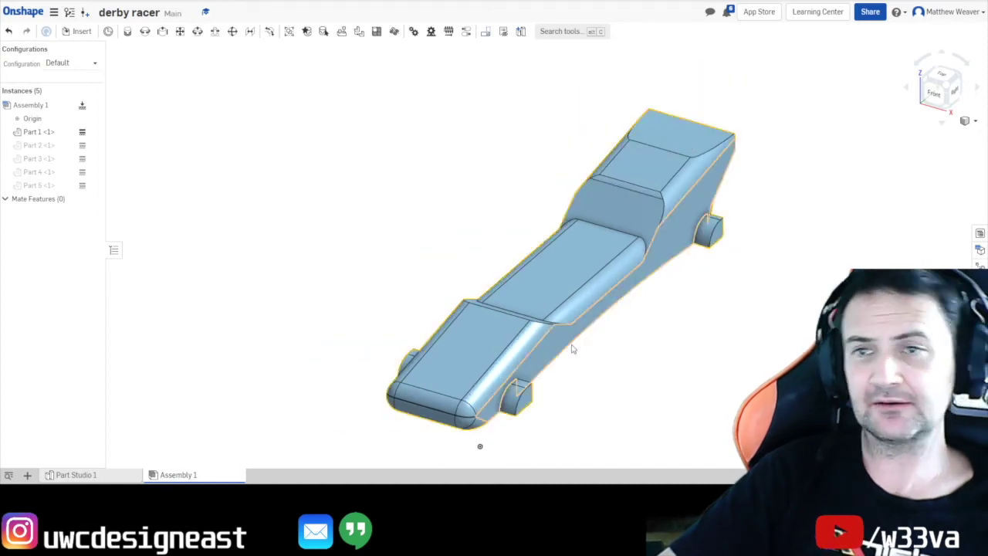
Step: Show the four hidden wheels, Part 2 to Part 5, in the assembly again
left_click(92, 145)
left_click(92, 159)
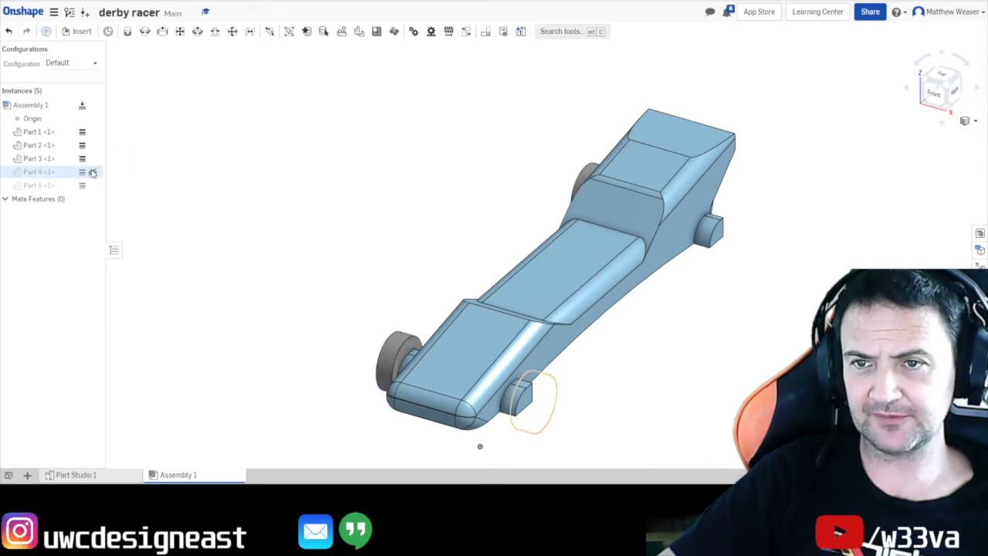
left_click(92, 172)
left_click(92, 185)
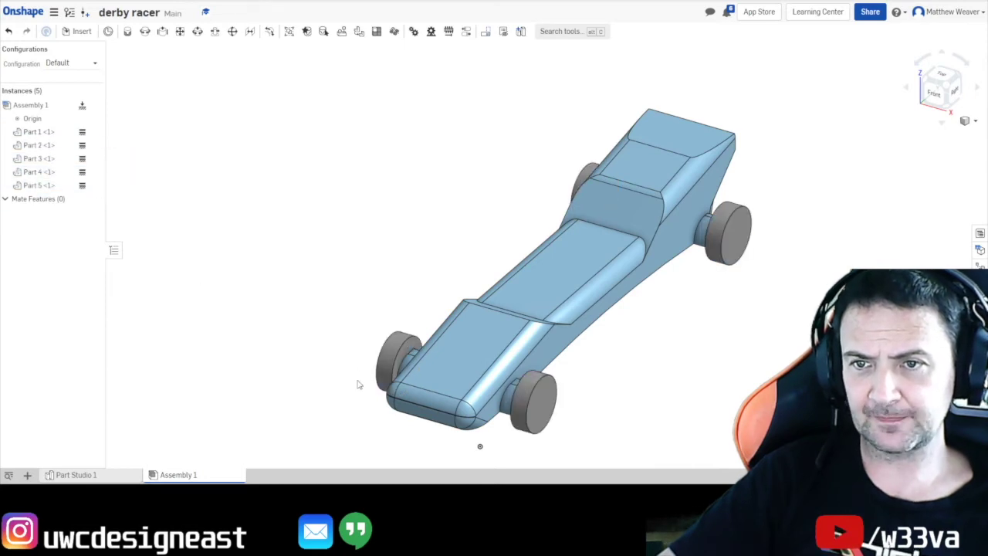
Step: Create an A4 ISO drawing from a custom template with millimetre units, third angle projection, border, title block and no views
left_click(28, 476)
left_click(68, 429)
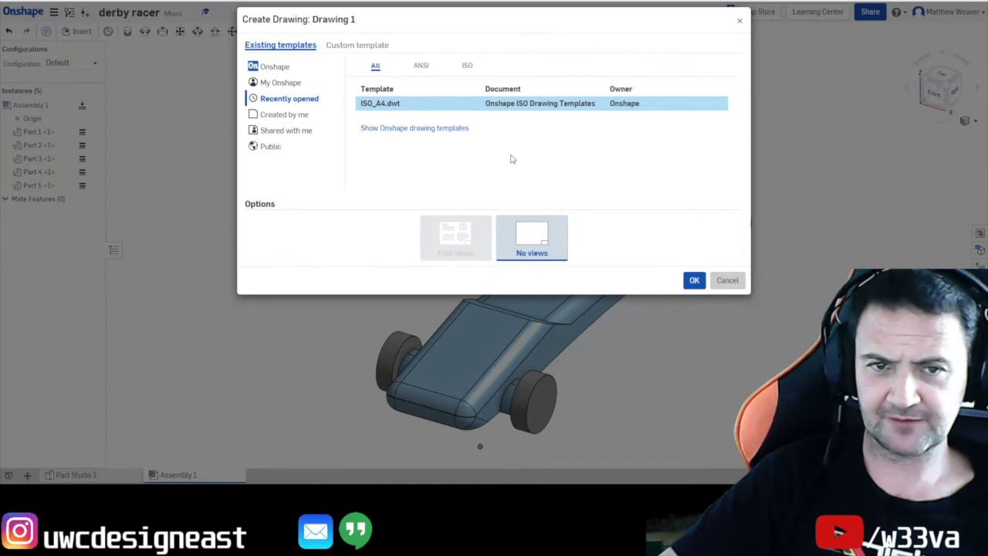
left_click(359, 47)
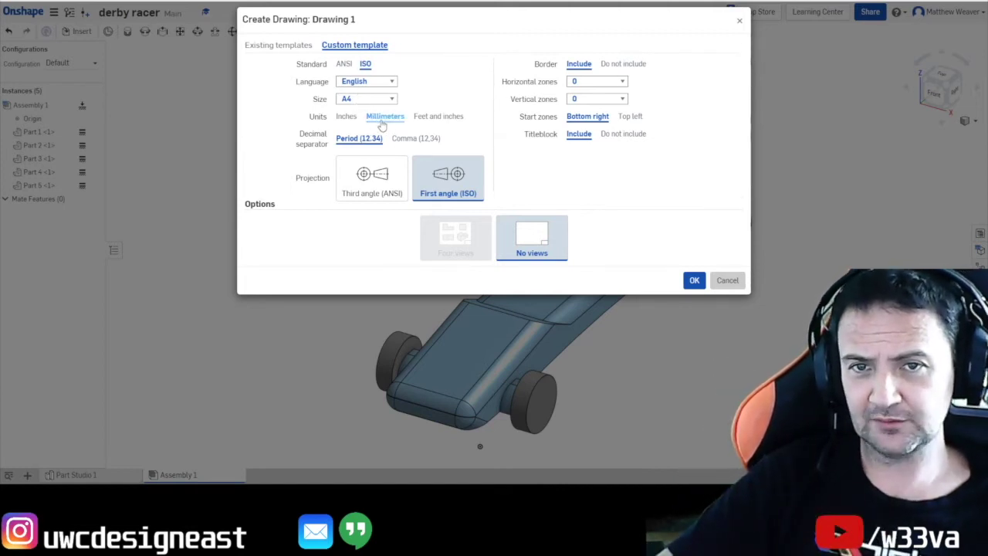
left_click(372, 179)
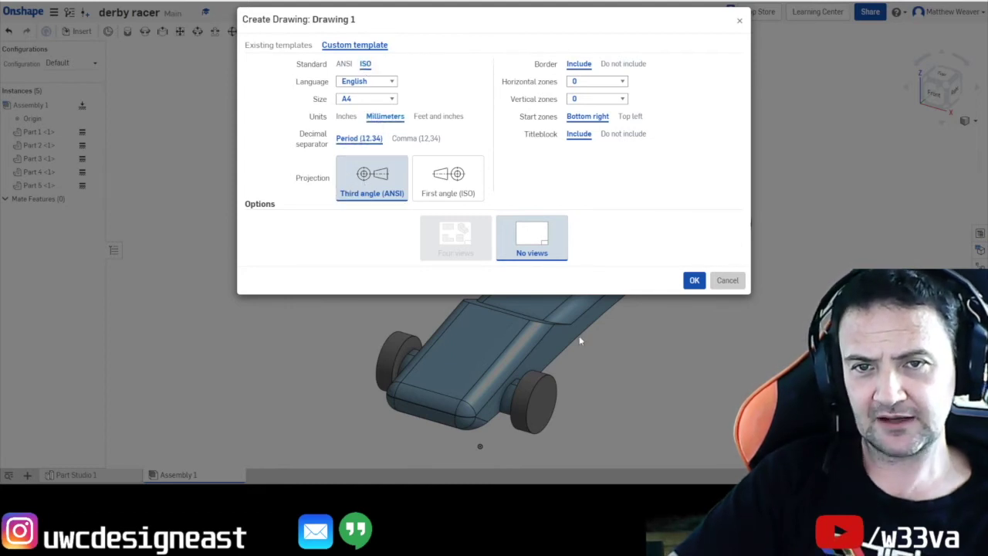
left_click(695, 281)
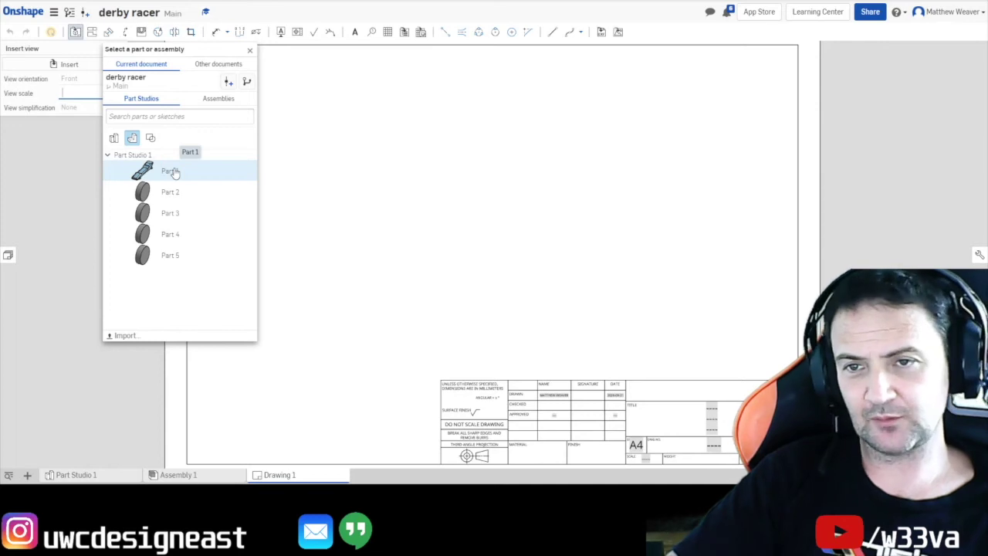
Step: Insert a front view of the car body, Part 1, at 1:1 scale near the sheet's lower-left corner
left_click(113, 137)
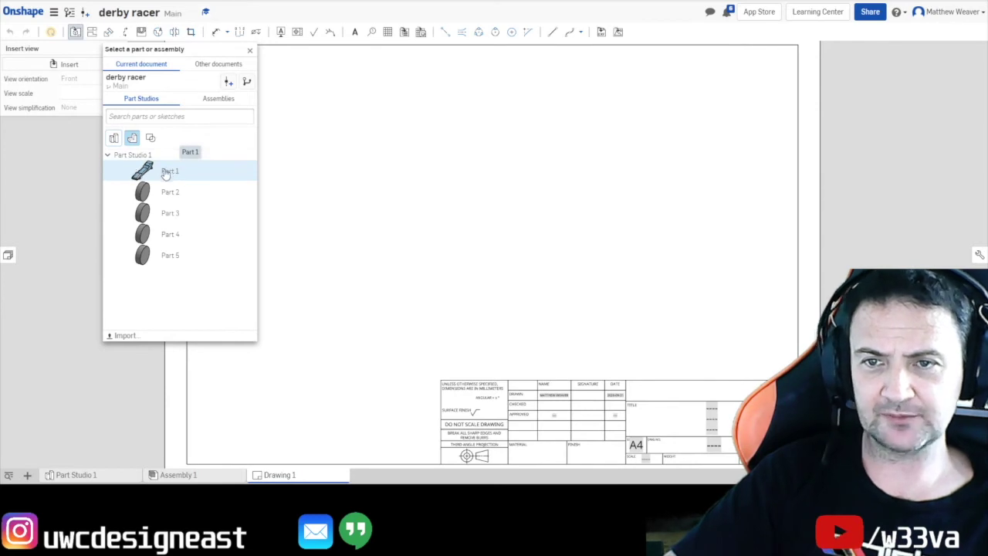
left_click(166, 214)
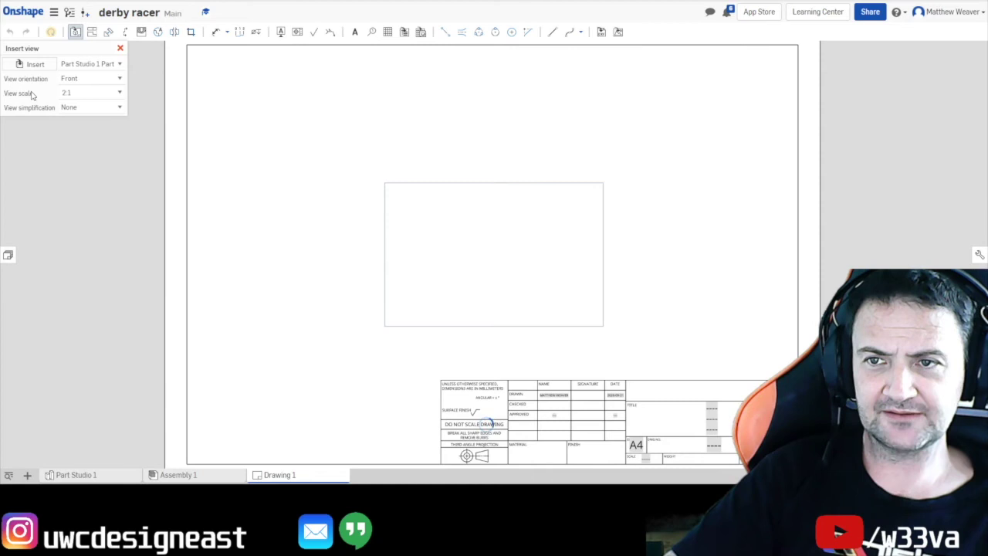
left_click(120, 93)
scroll(105, 123, "up", 6)
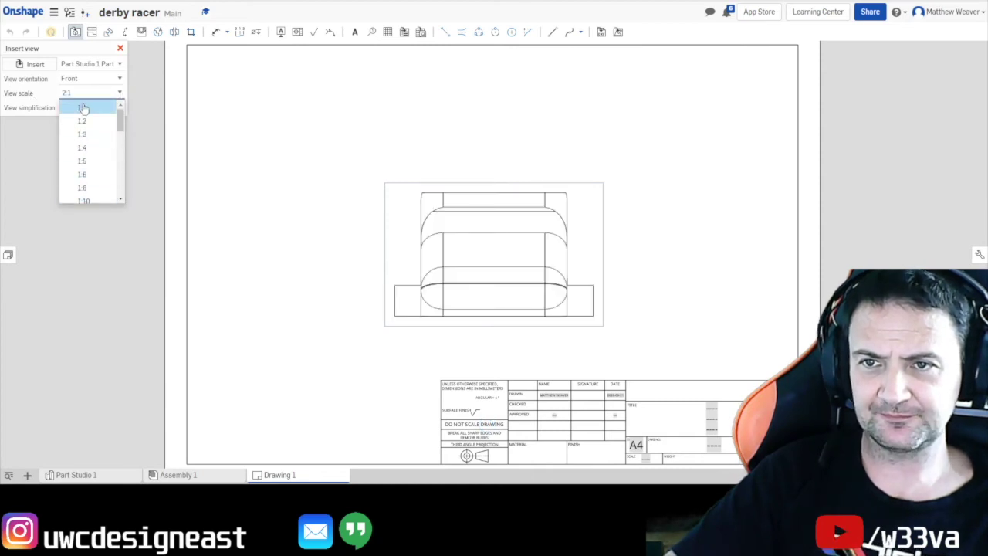
left_click(83, 108)
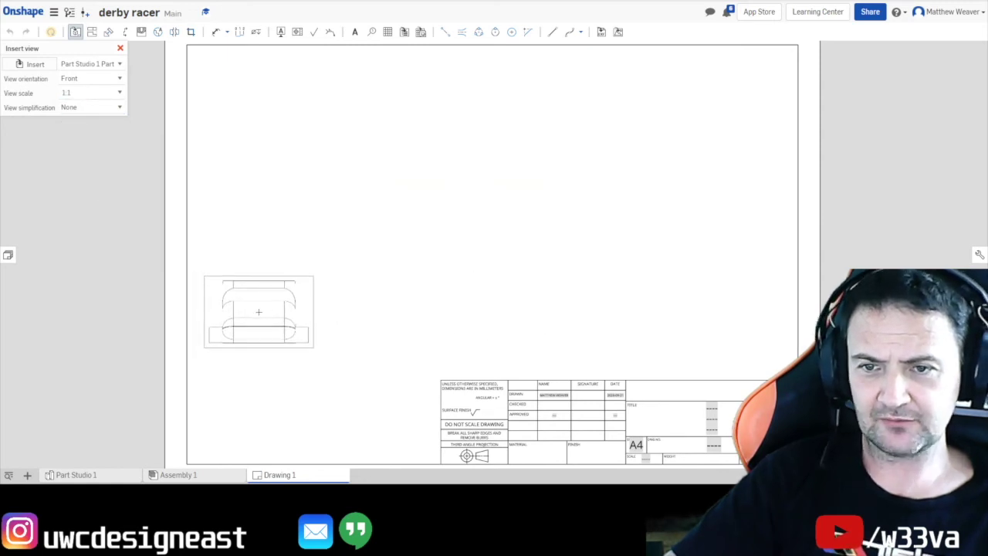
left_click(258, 311)
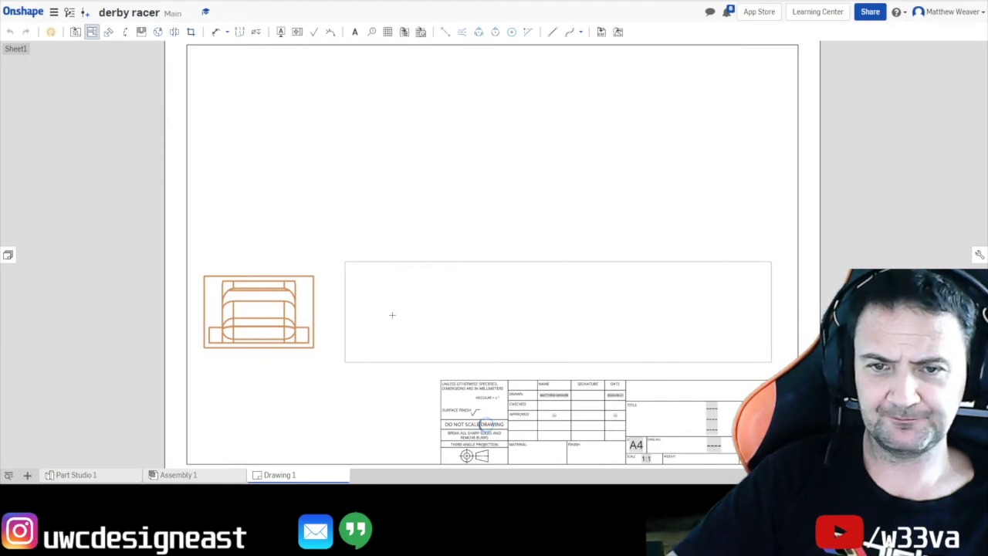
Step: Project a side view to the right of the front view and a top view above the side view
left_click(351, 364)
left_click(492, 333)
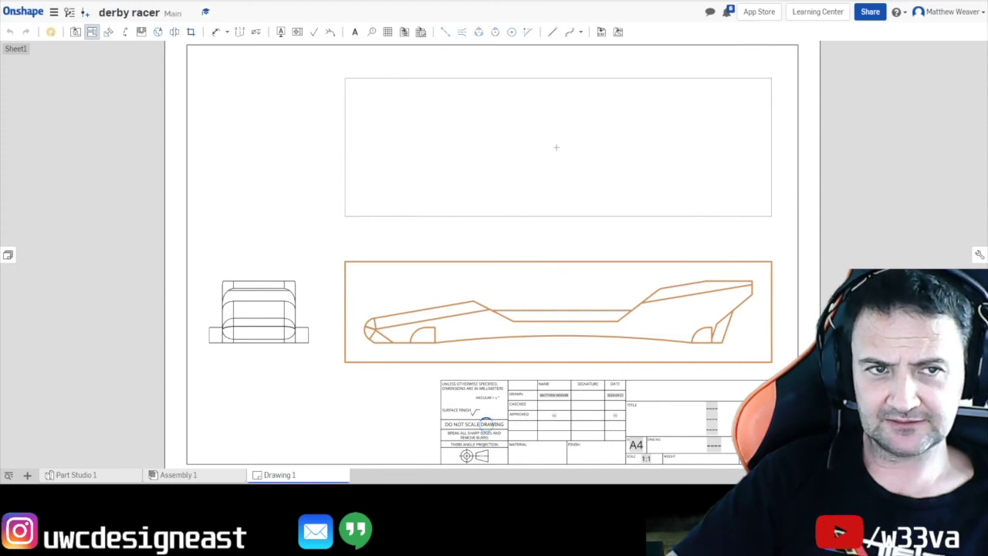
left_click(556, 147)
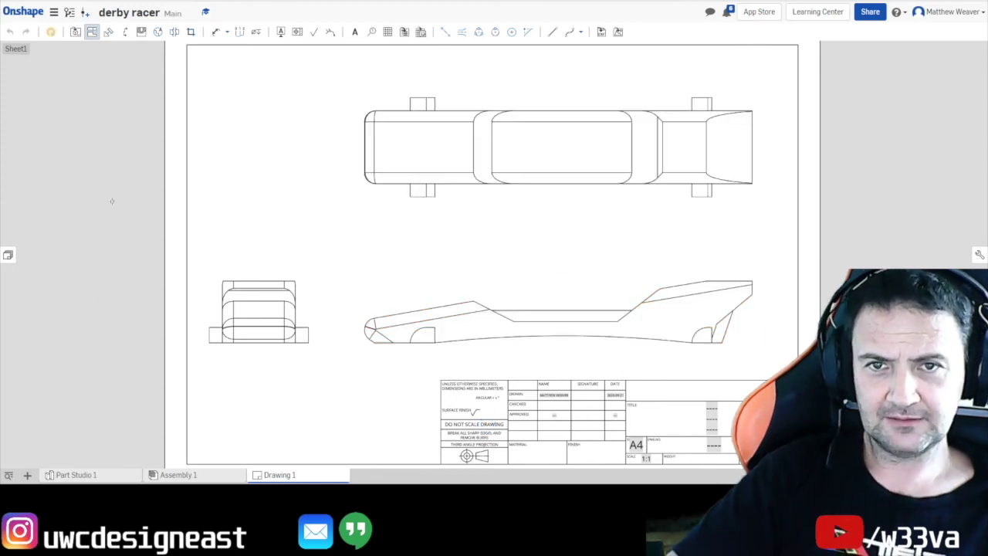
Step: Dimension the overall width across the front axle stubs in the top view, placing it beyond the car's nose
left_click(216, 32)
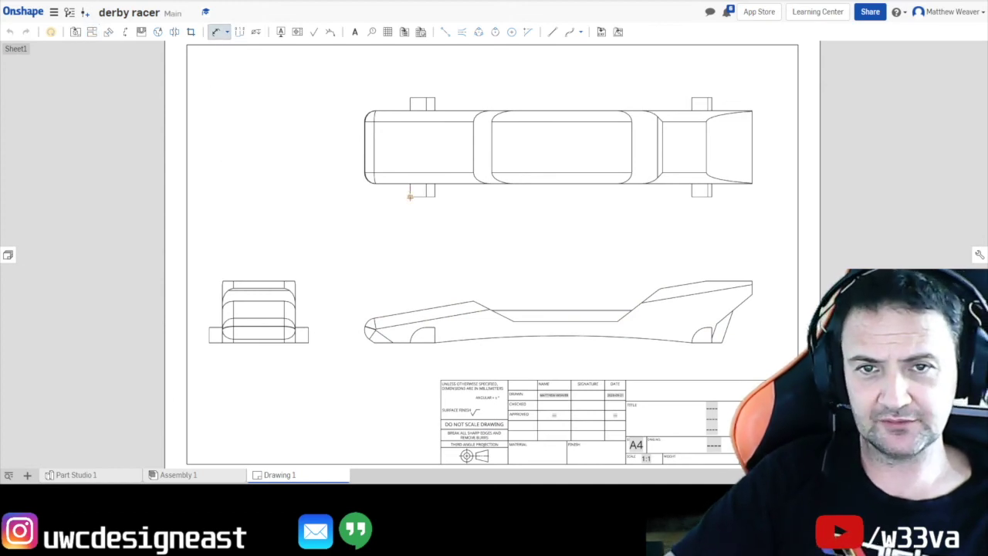
left_click(410, 98)
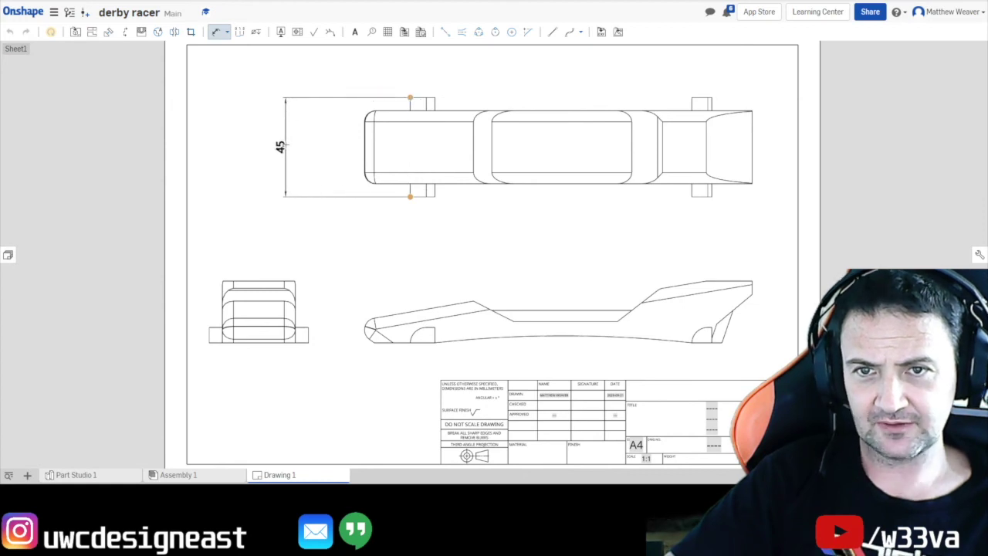
left_click(286, 145)
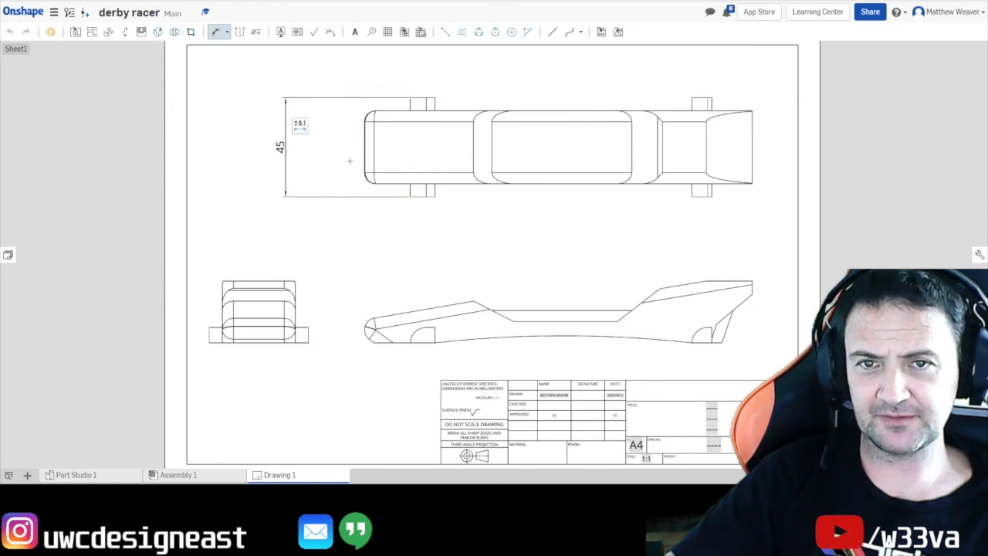
Step: Dimension the body's width in the top view and the car body's overall height in the side view
left_click(390, 110)
left_click(390, 183)
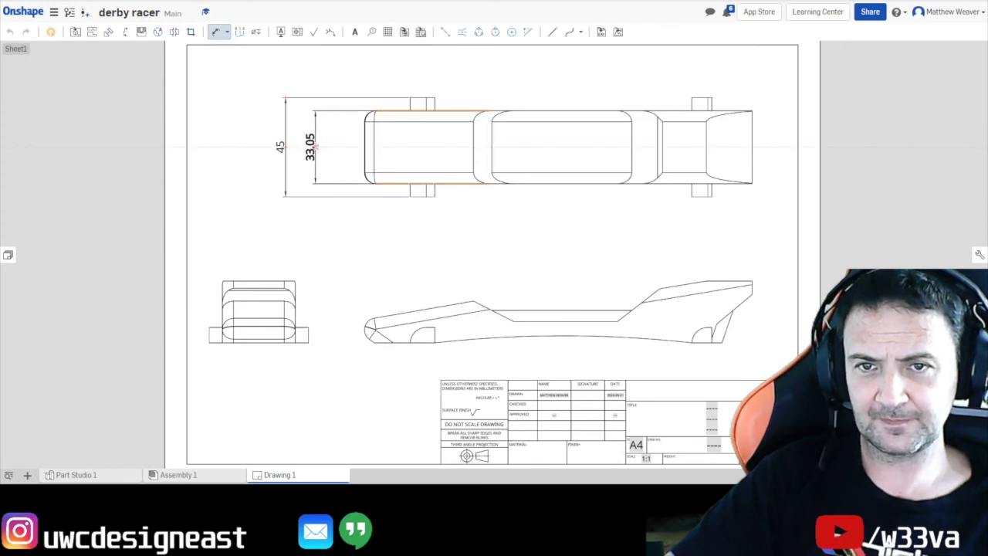
left_click(313, 147)
left_click(737, 278)
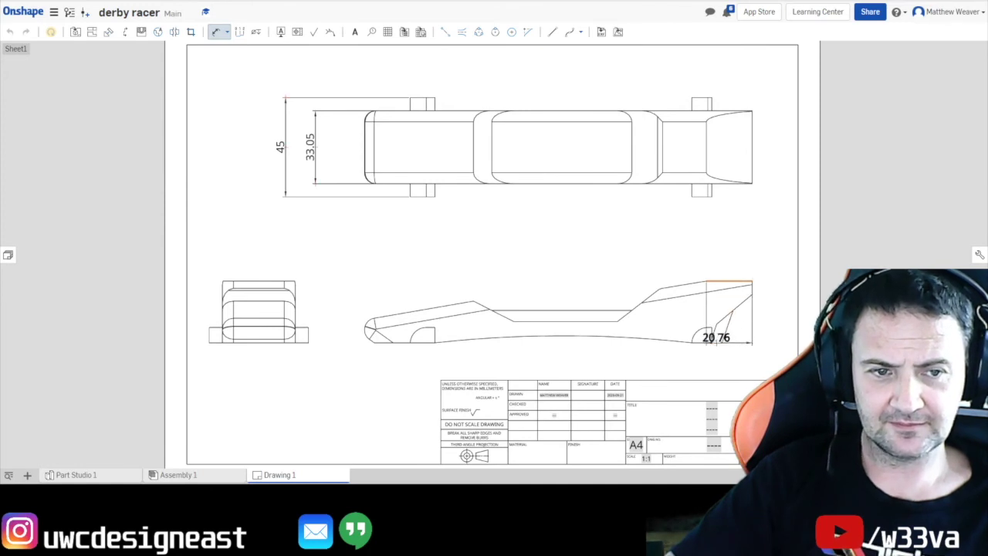
left_click(716, 343)
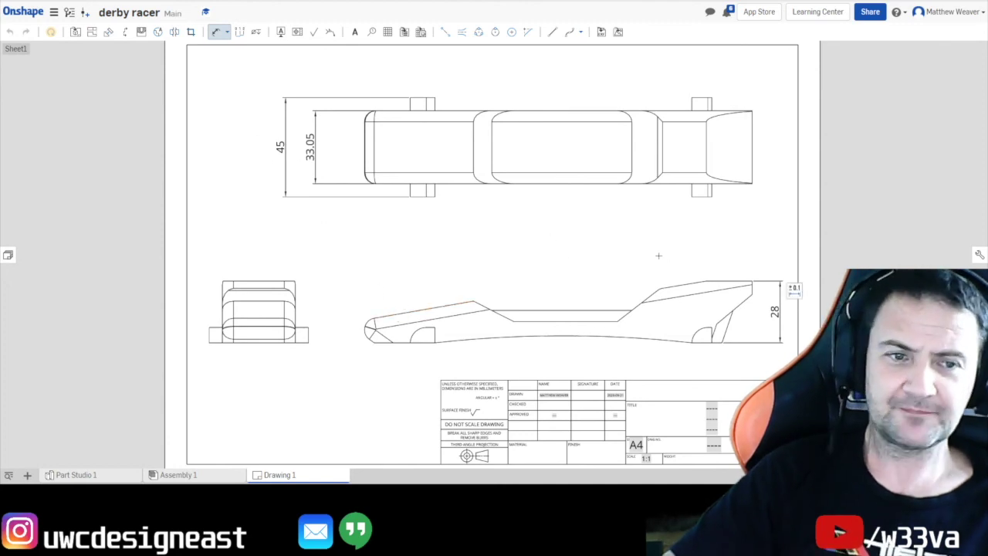
Step: Start printing the dimensioned drawing sheet
left_click(52, 17)
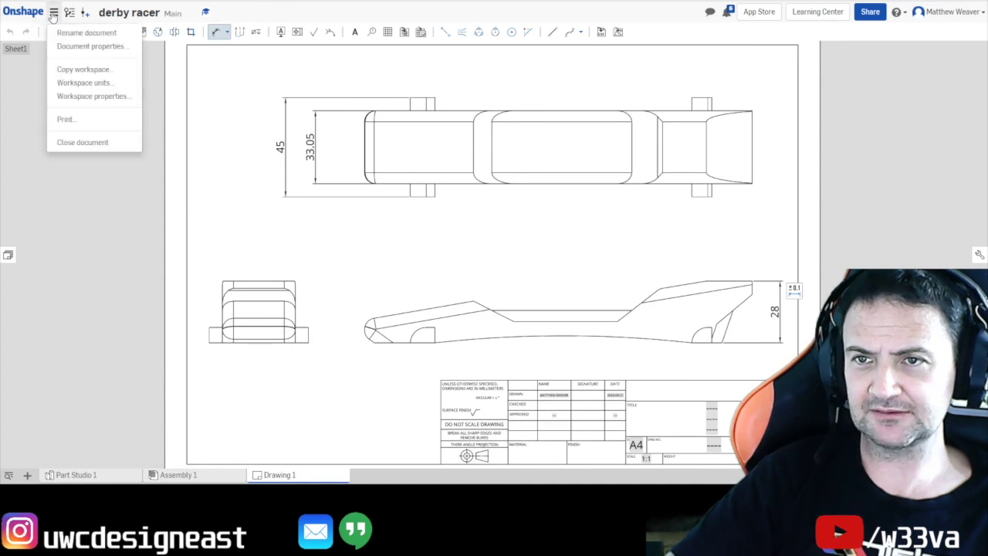
left_click(65, 120)
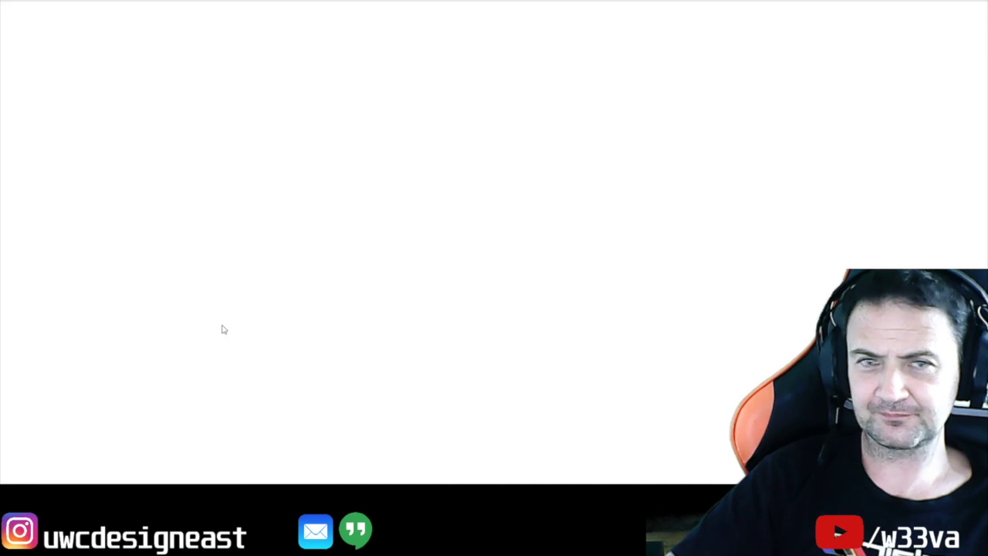